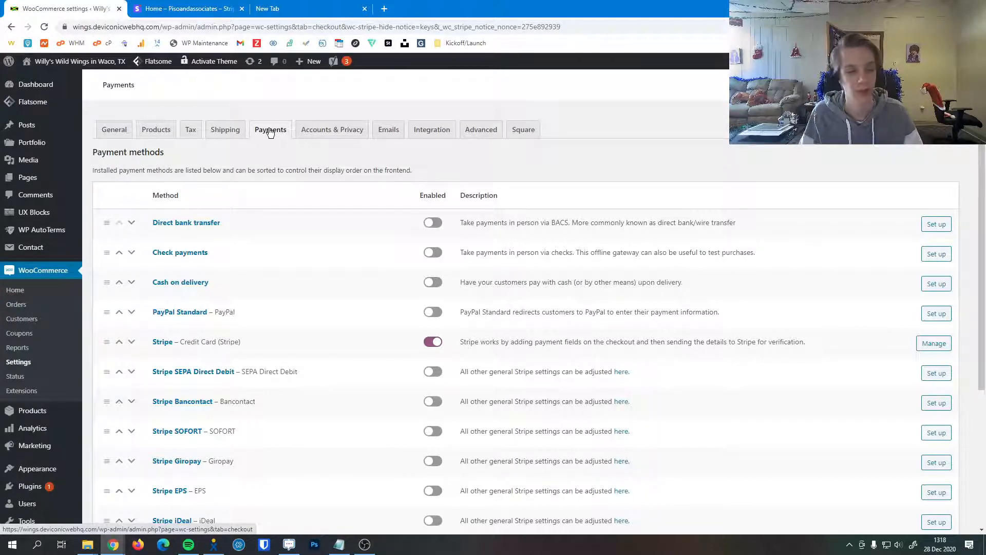
Open the settings of the Stripe credit card payment method and check its checkout title
scroll(265, 350, down, 1)
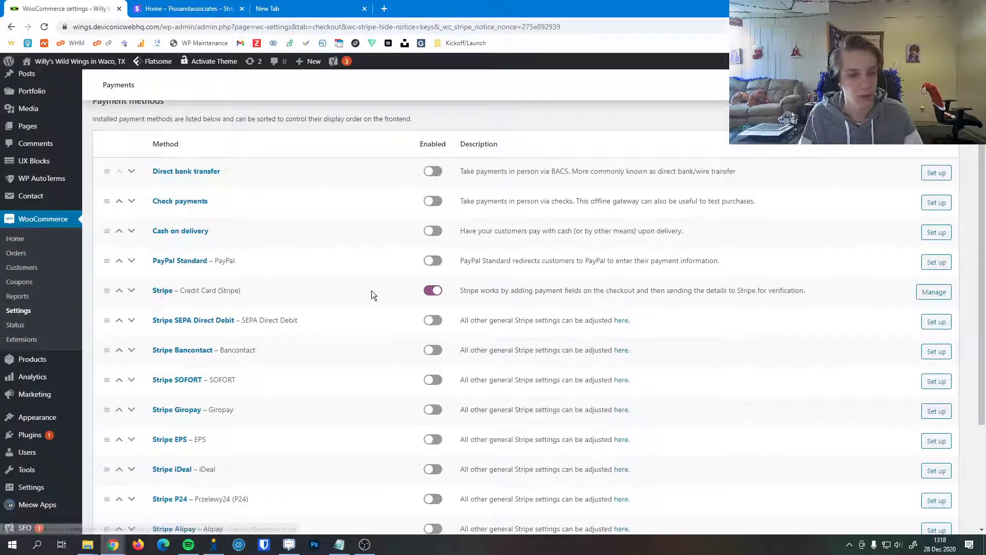
click(929, 294)
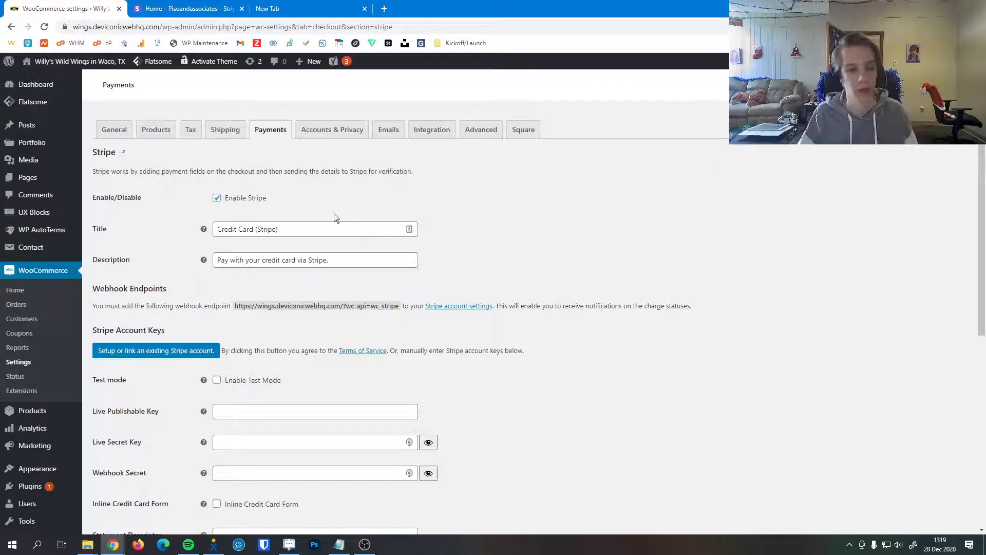
triple_click(313, 231)
click(561, 206)
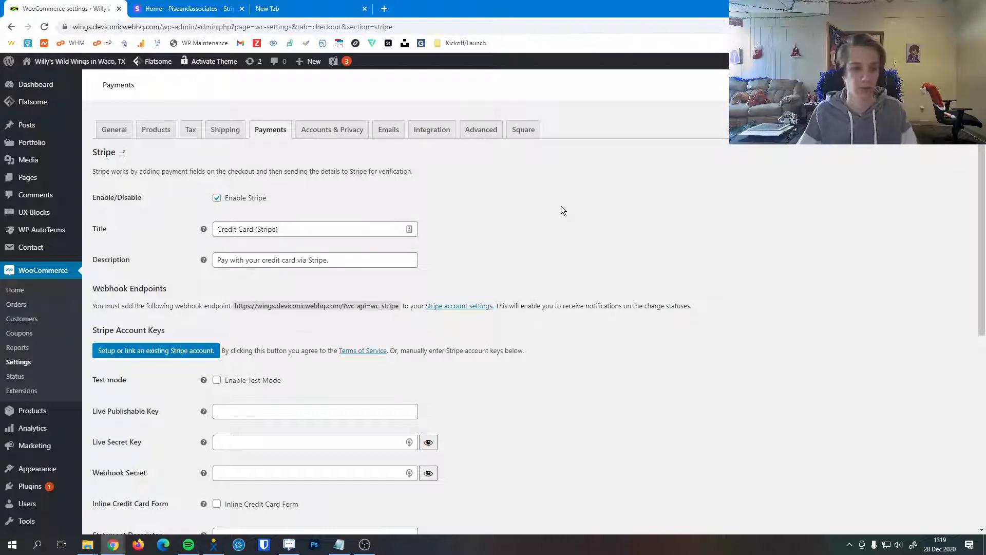
Review the Stripe webhook endpoint, account linking, test mode and the live publishable, live secret and webhook secret key fields
scroll(363, 214, down, 2)
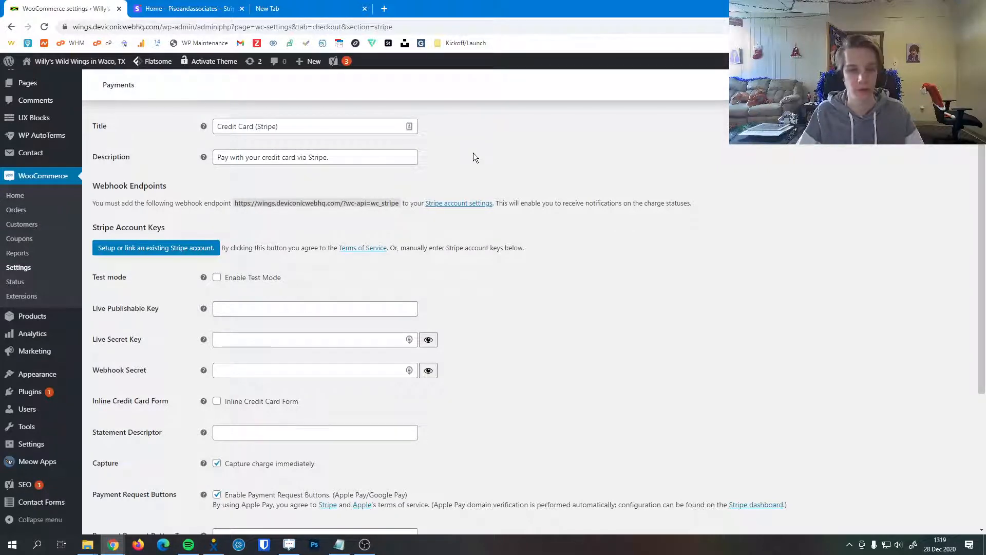
scroll(591, 217, down, 1)
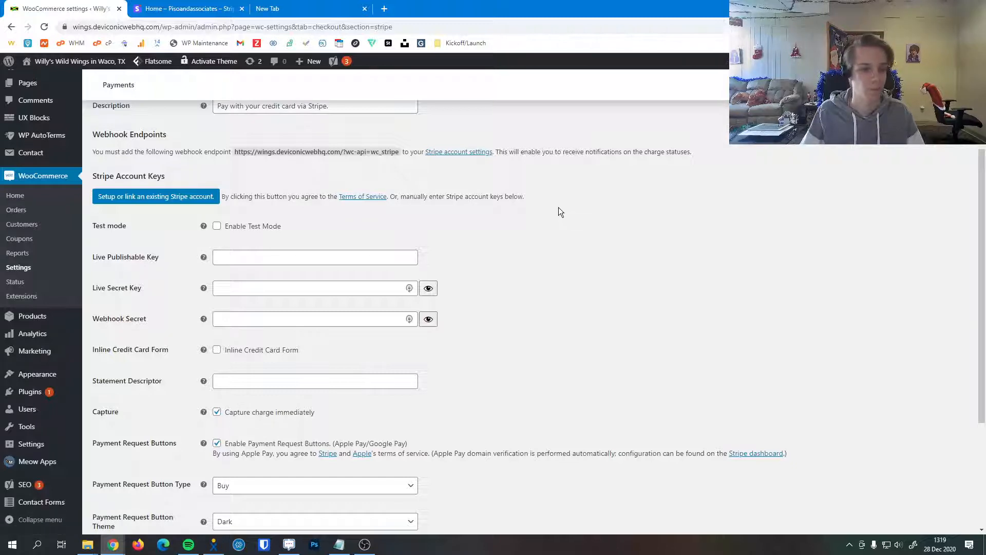
scroll(559, 207, down, 1)
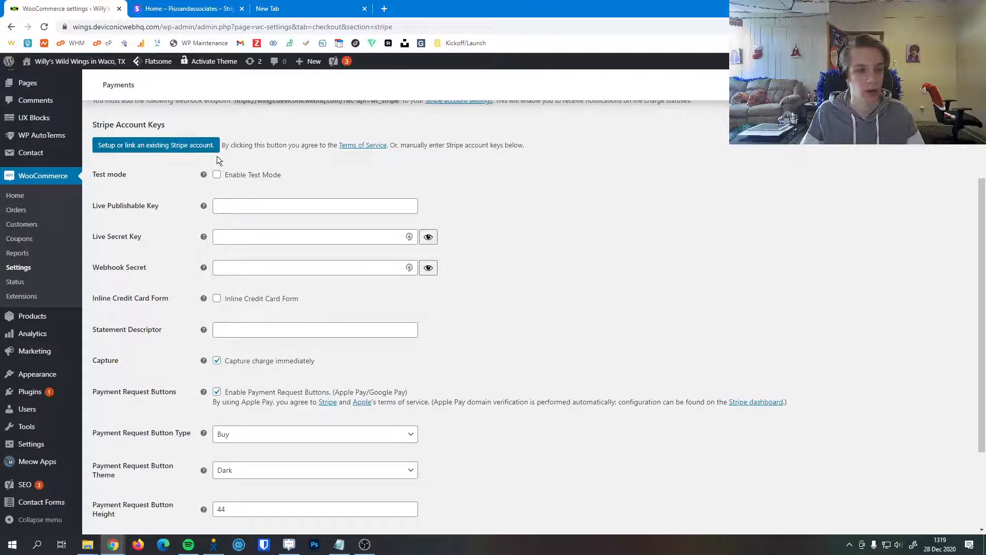
scroll(217, 160, up, 1)
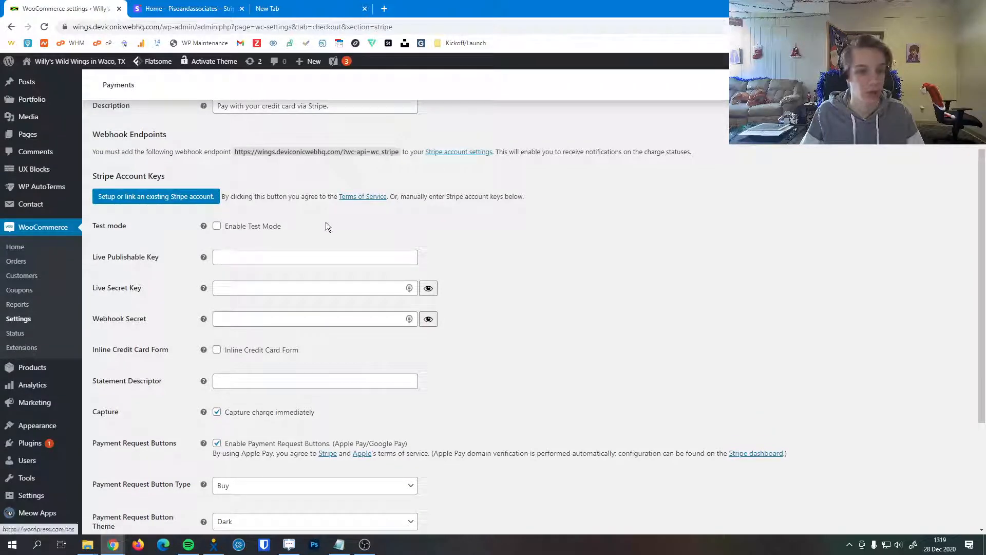
scroll(341, 220, down, 1)
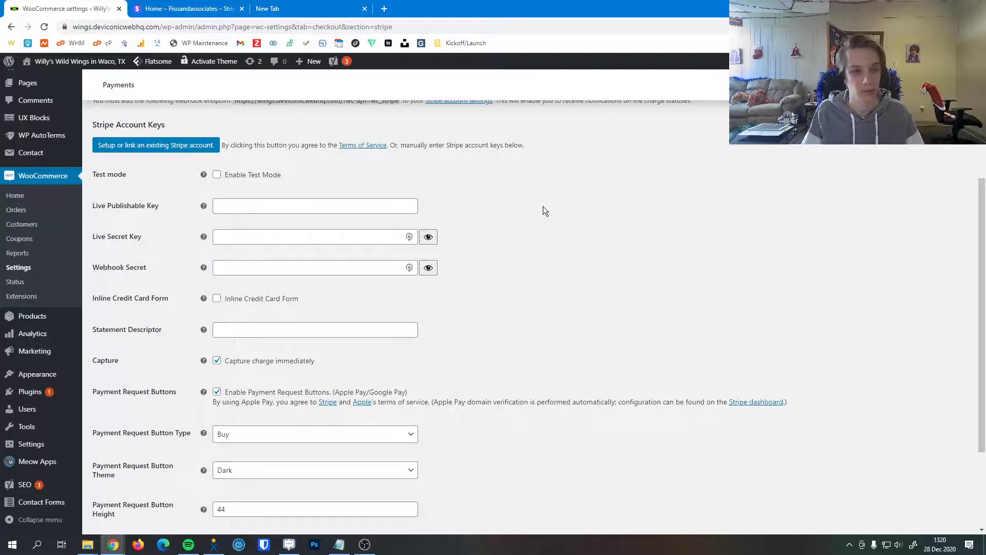
scroll(475, 180, down, 1)
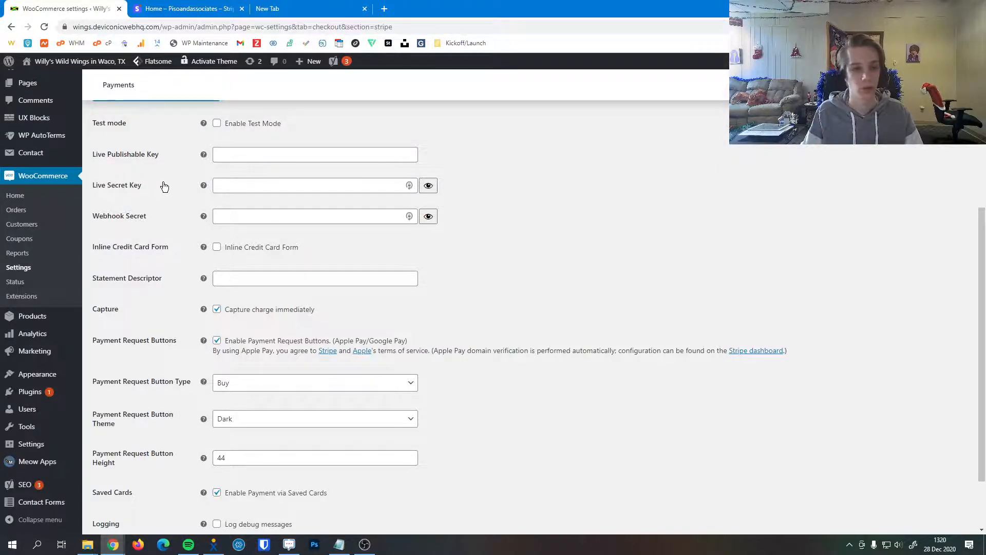
click(272, 157)
click(268, 187)
click(269, 218)
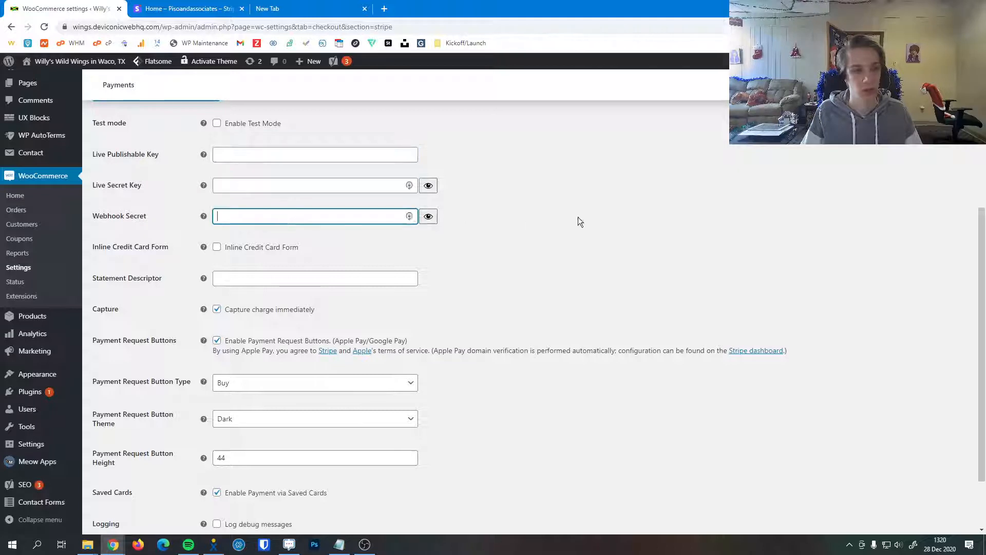
click(627, 214)
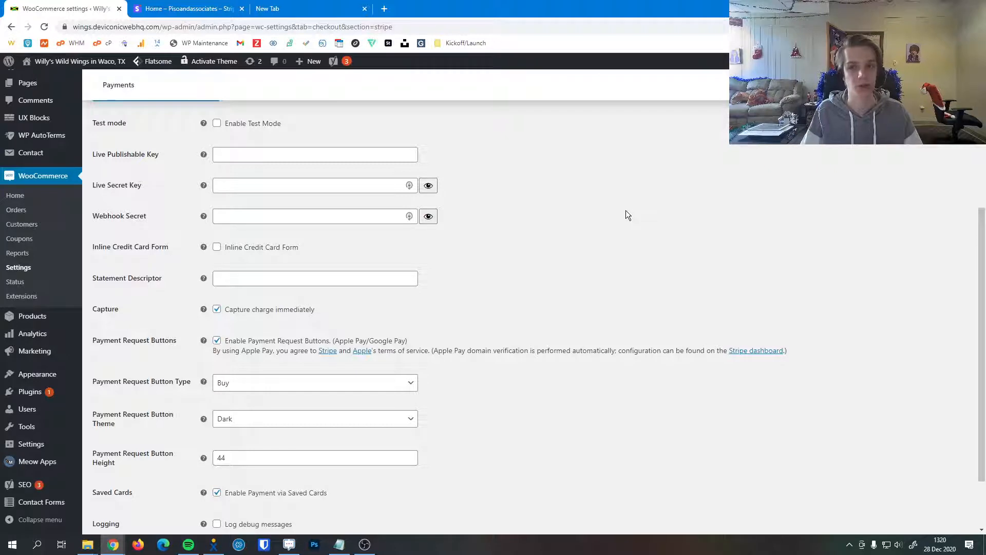
Set the Stripe statement descriptor to WillysWings
scroll(624, 211, down, 3)
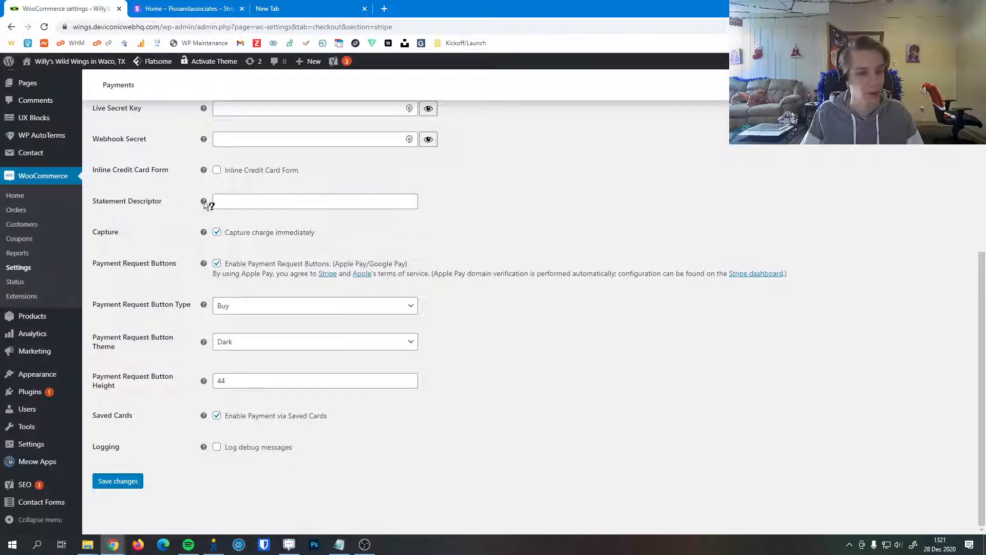
mouse_move(204, 203)
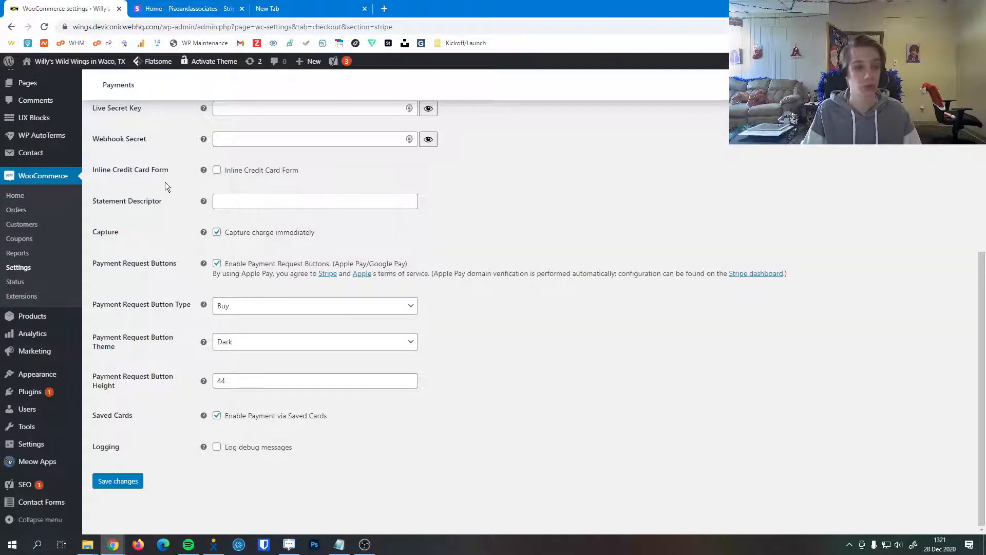
click(304, 201)
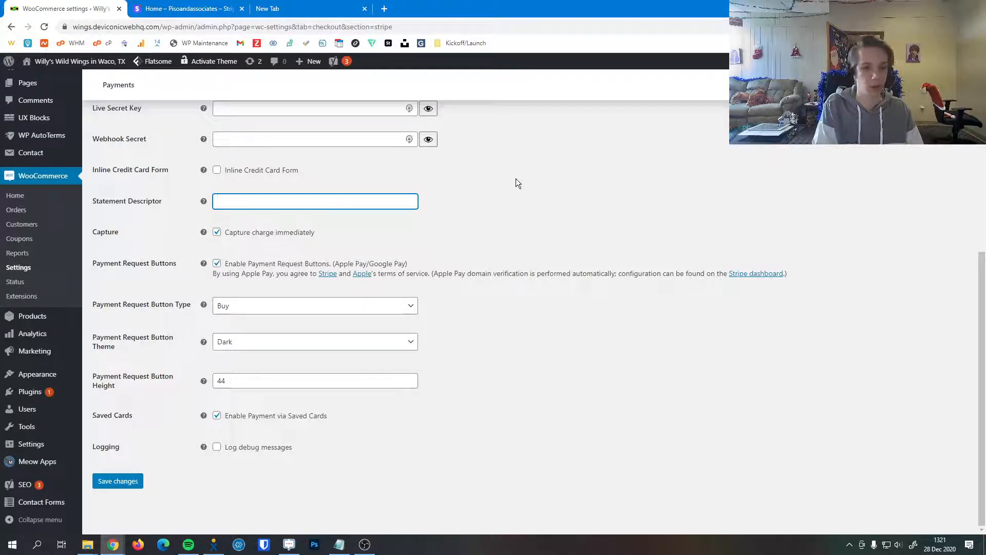
text(WillysWings)
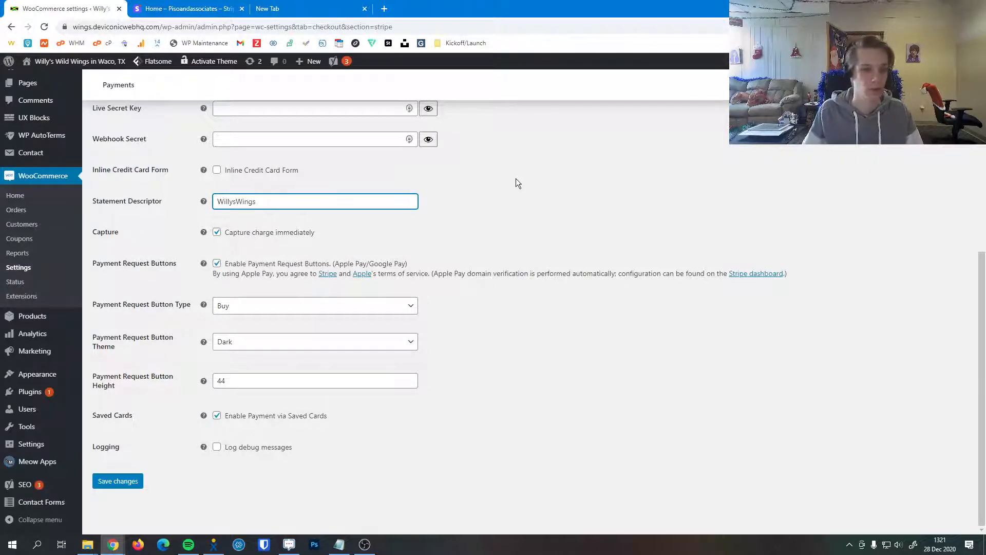
click(517, 179)
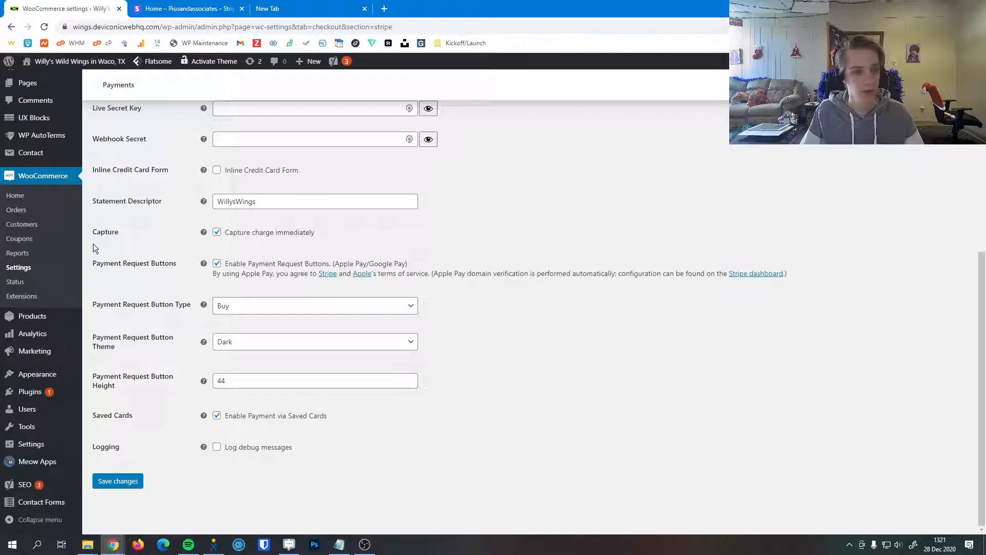
Try the Custom payment request button type and switch back to Buy
mouse_move(205, 231)
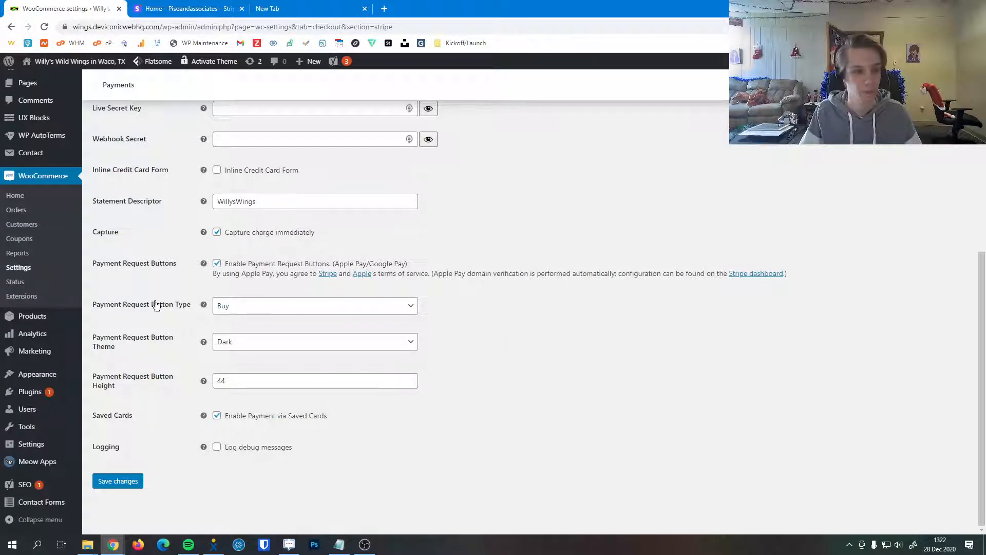
click(238, 310)
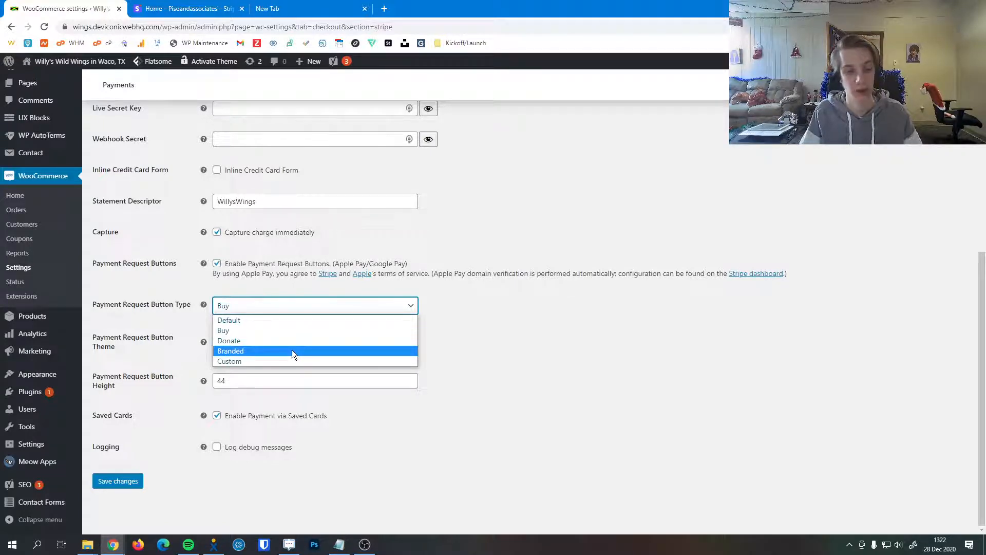
click(312, 362)
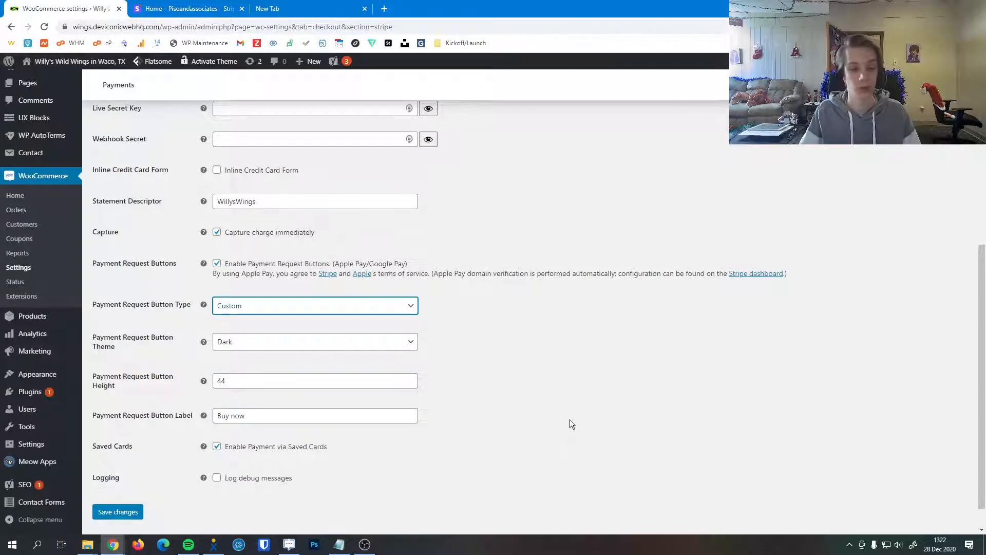
click(308, 308)
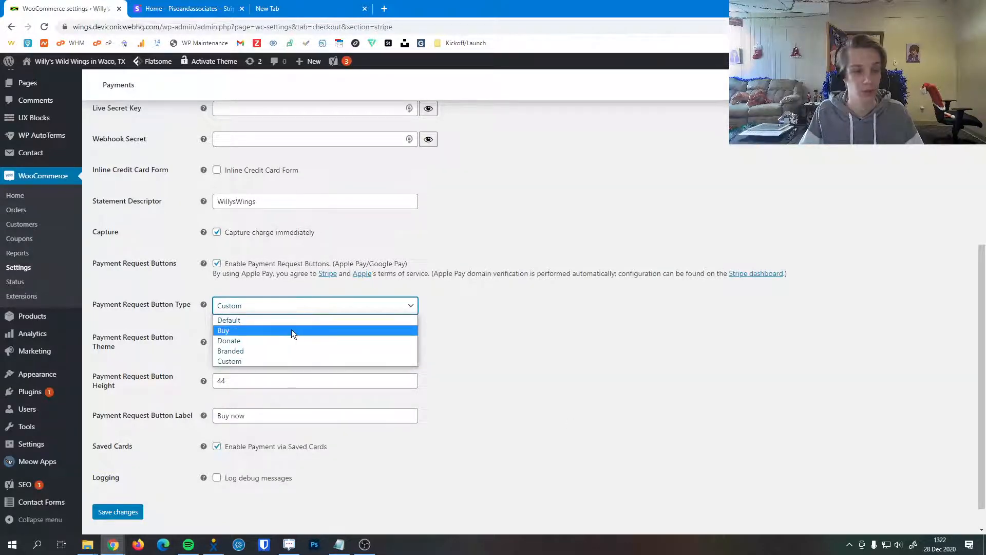
click(291, 329)
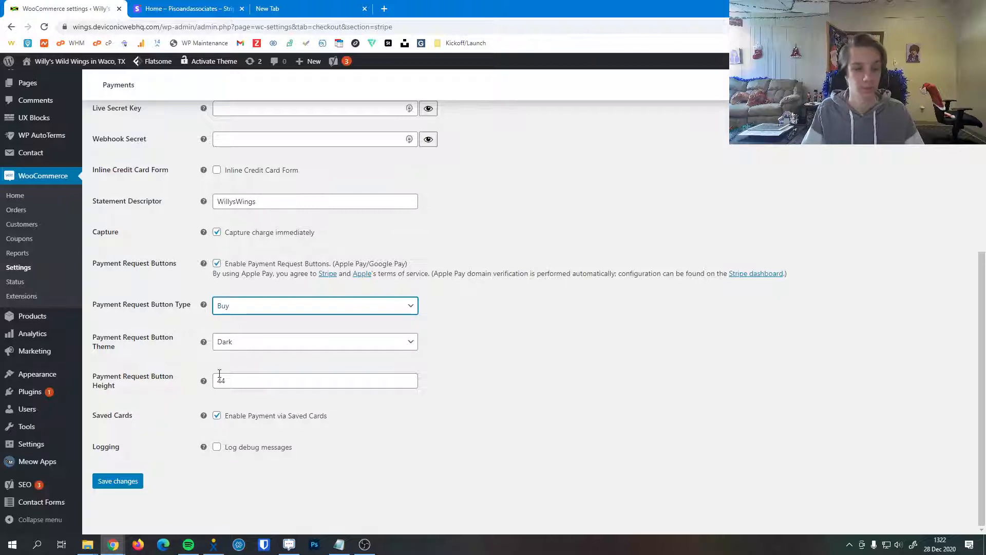
Try the Light and Light-Outline payment request button themes and return to Dark
click(260, 345)
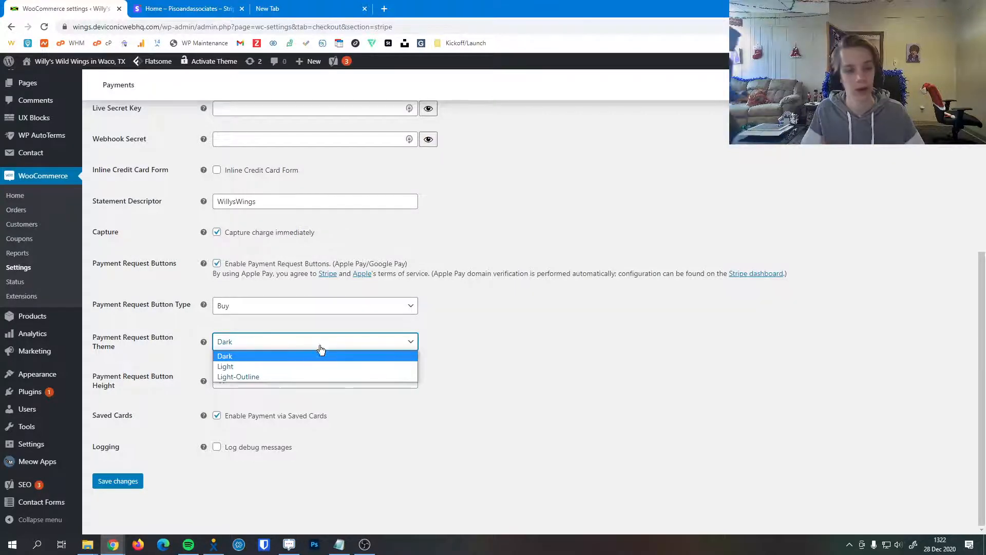
click(284, 366)
click(279, 346)
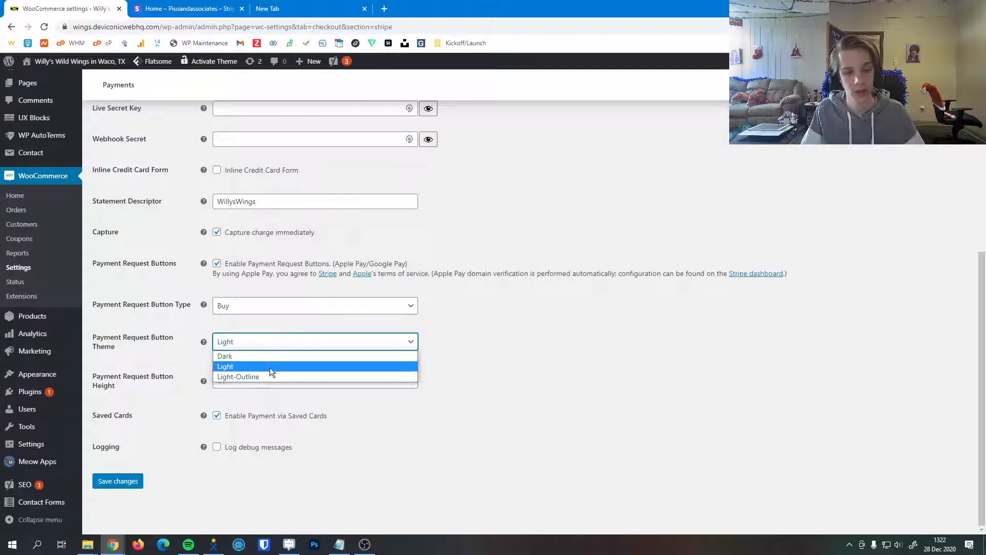
click(269, 375)
click(268, 348)
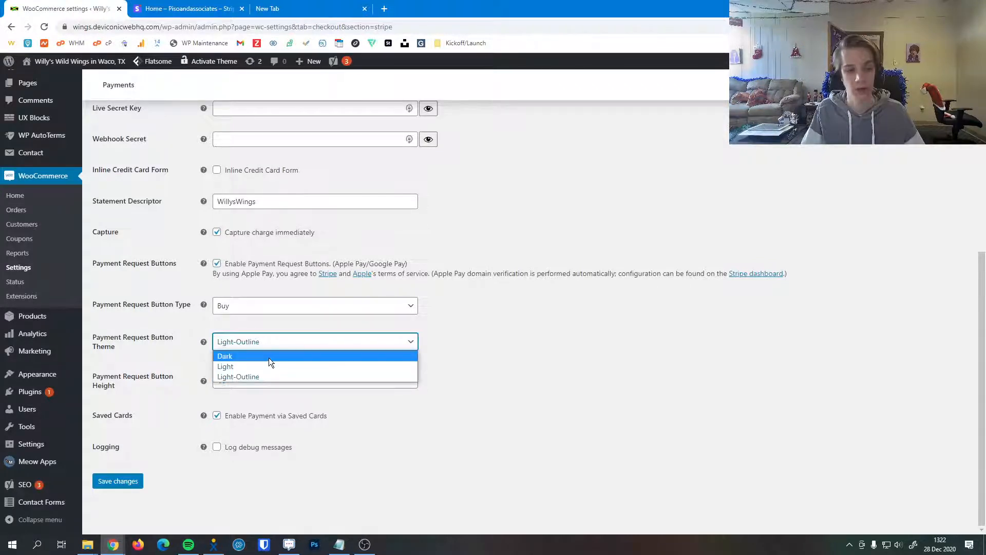
click(269, 357)
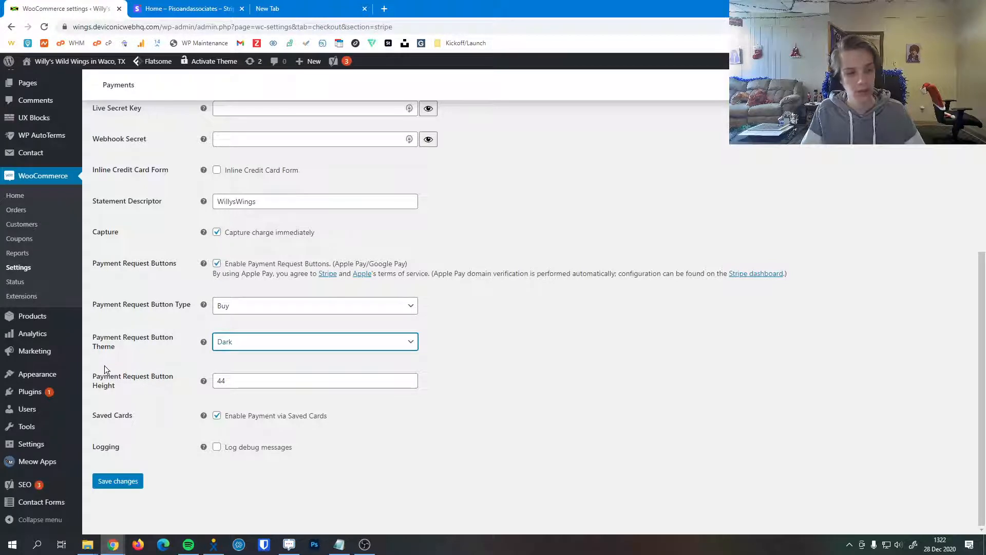
Read the help for the payment request button height and inspect its field
mouse_move(204, 381)
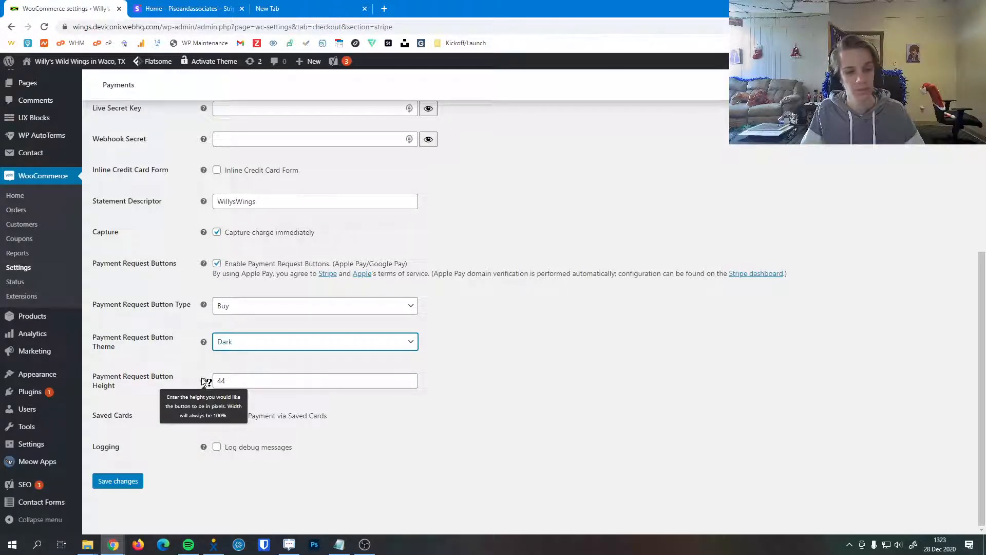
click(226, 381)
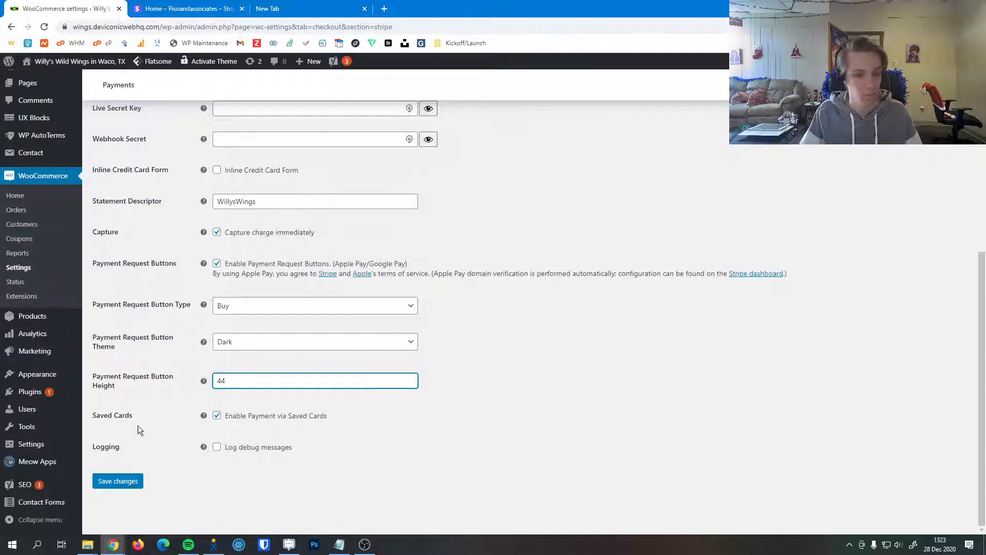
click(292, 434)
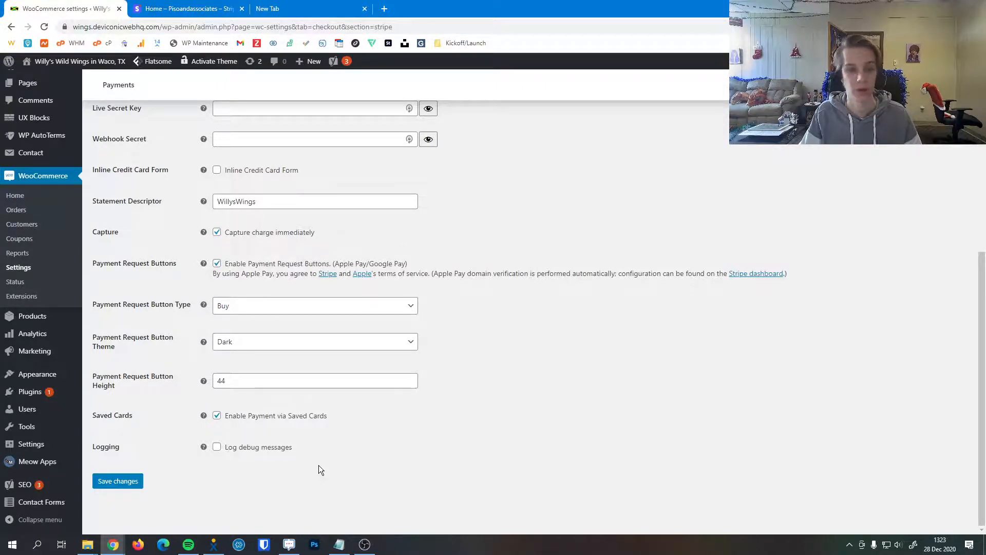
Save the changes to the Stripe payment settings
scroll(272, 340, up, 6)
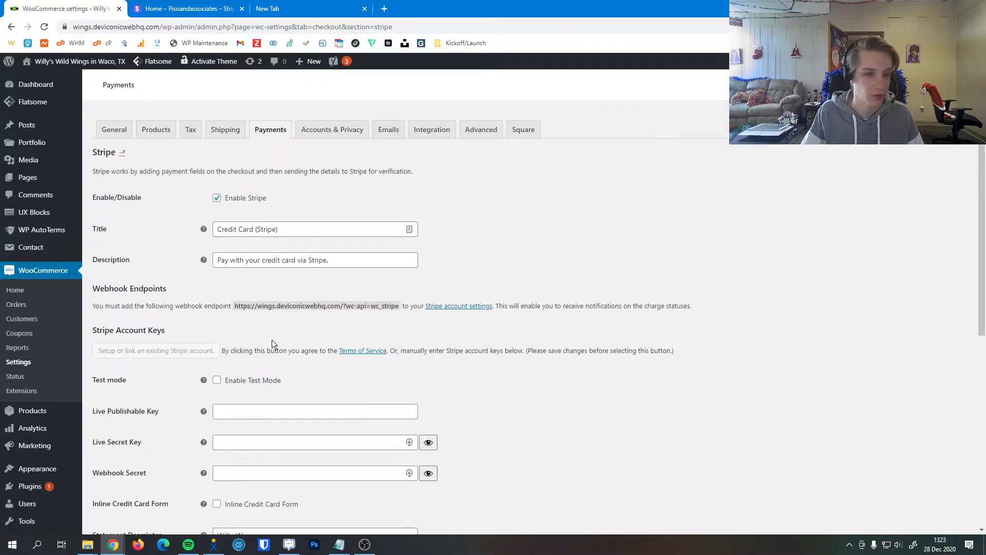
scroll(272, 341, down, 6)
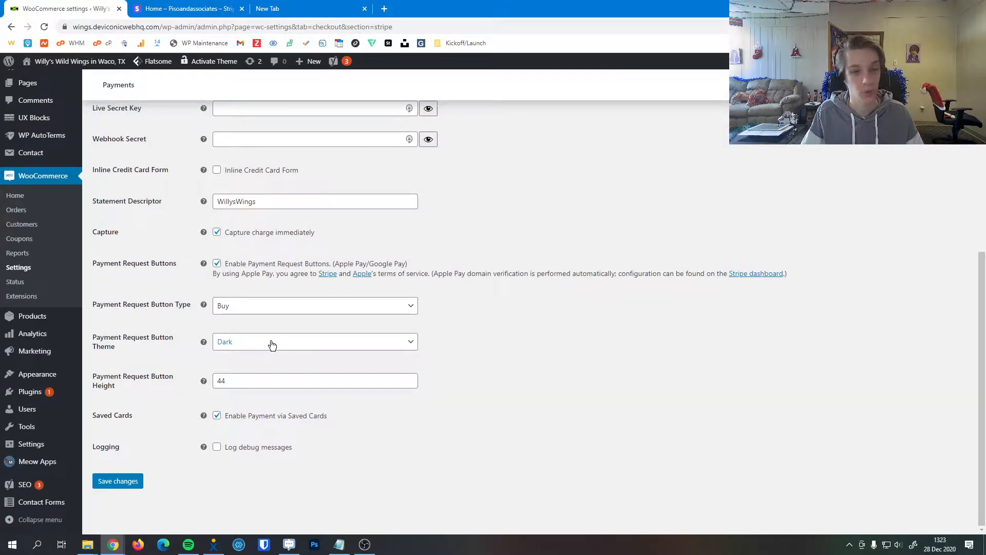
click(123, 481)
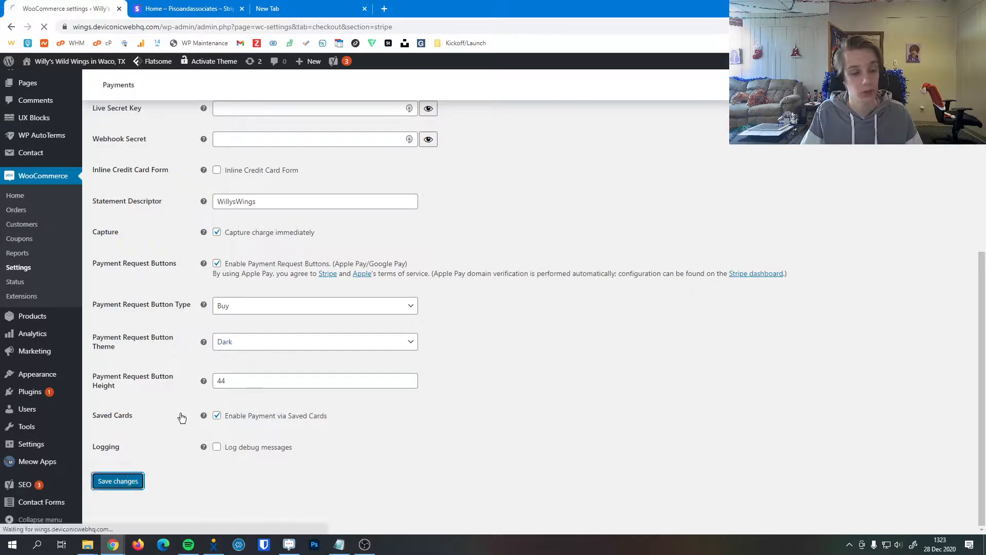